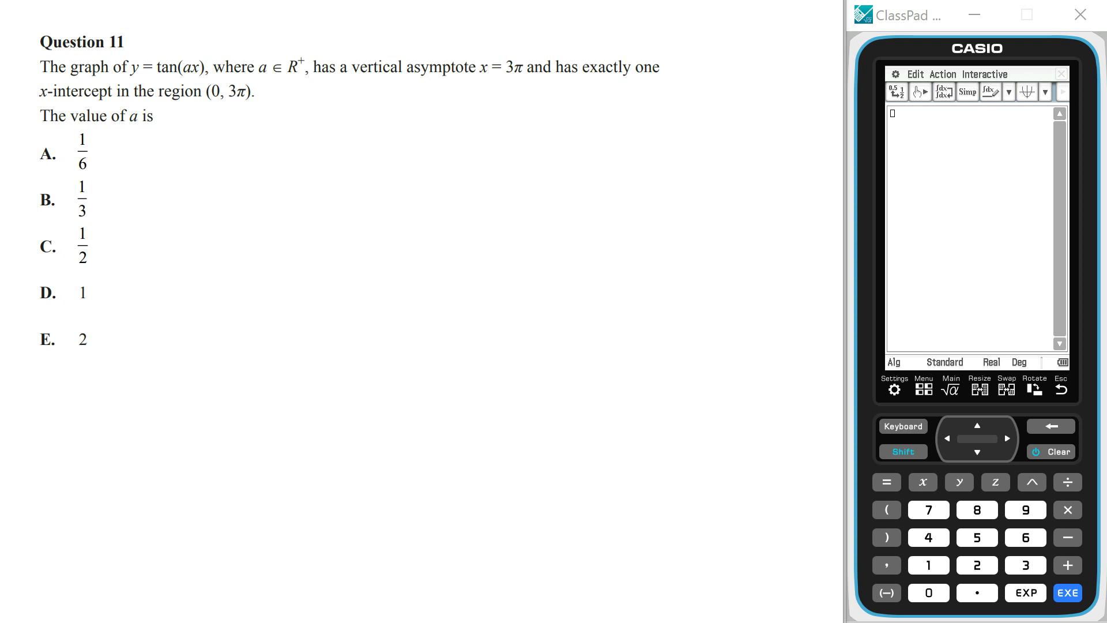
Switch the angle mode to radians and open the graph window with the function list.
key("Right")
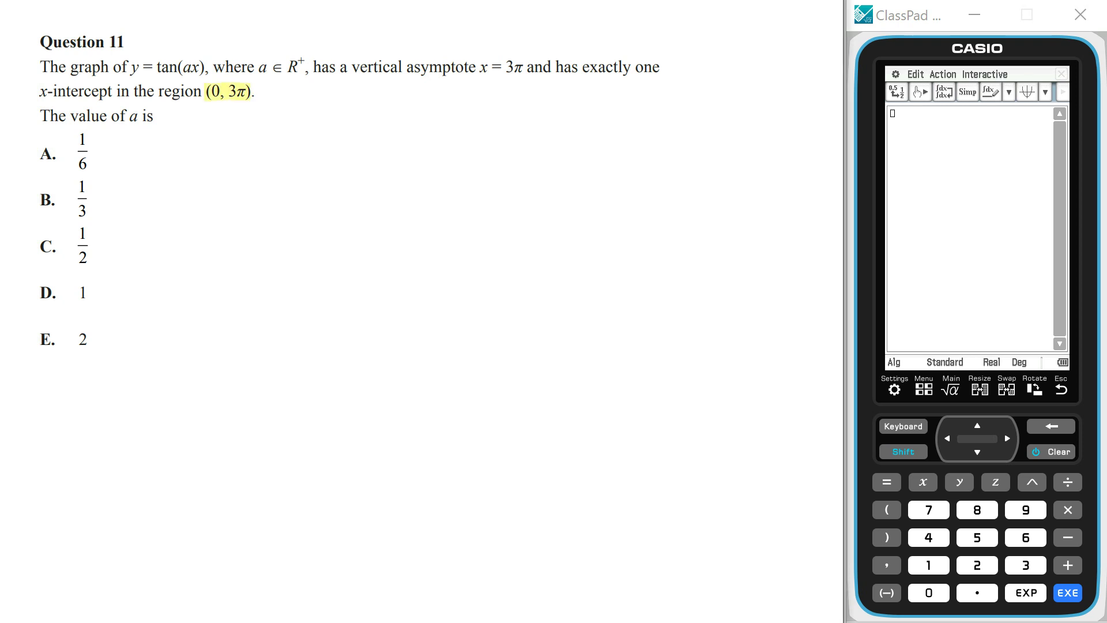
left_click(892, 113)
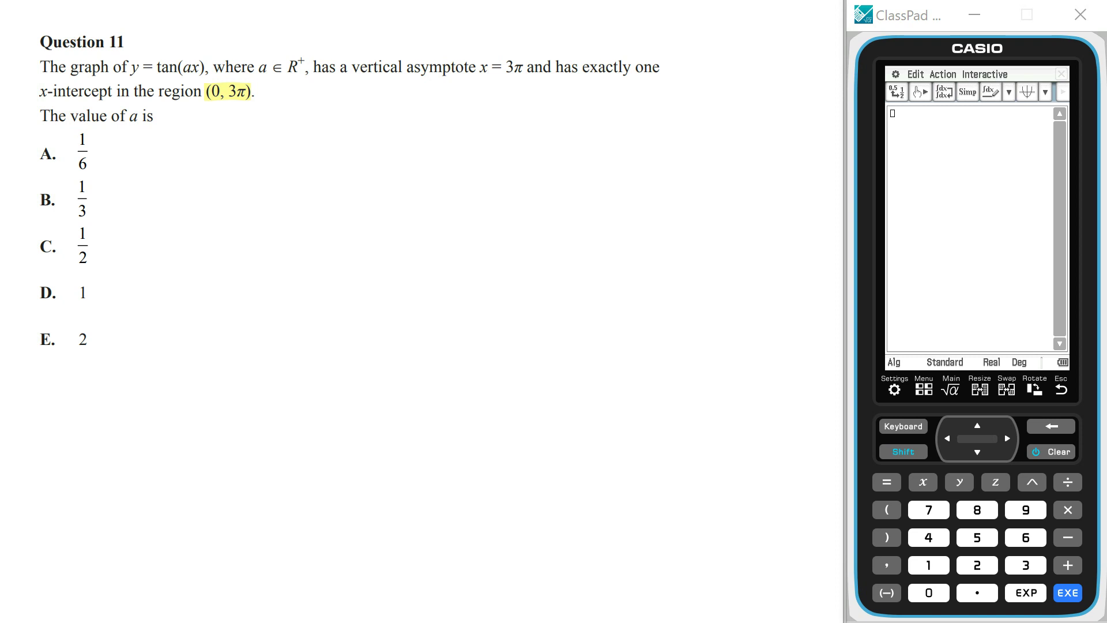
left_click(1020, 362)
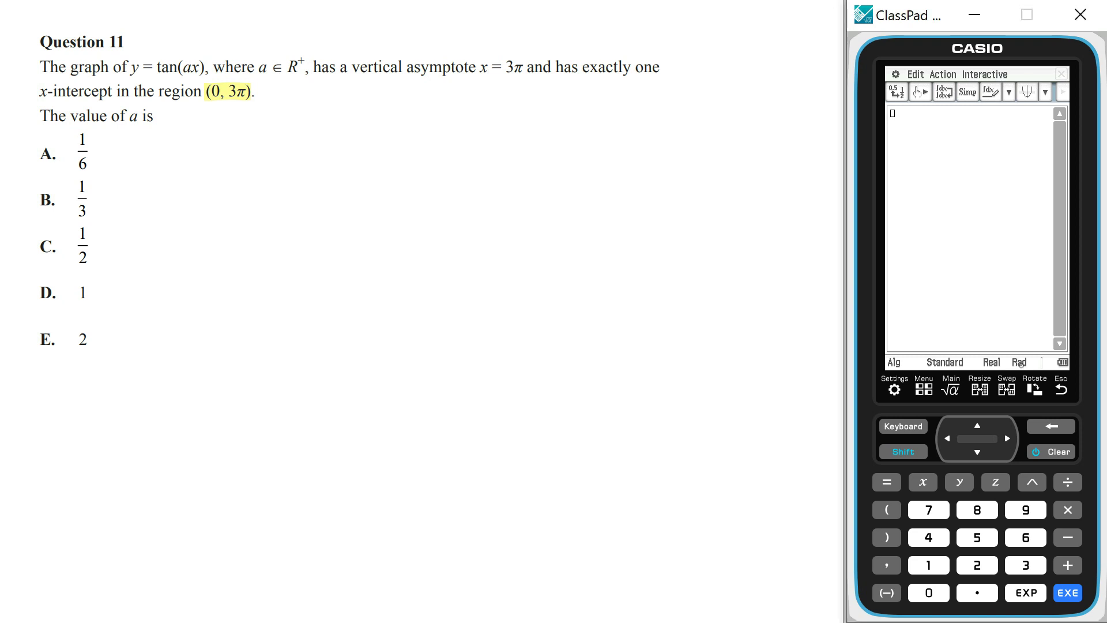
left_click(1028, 91)
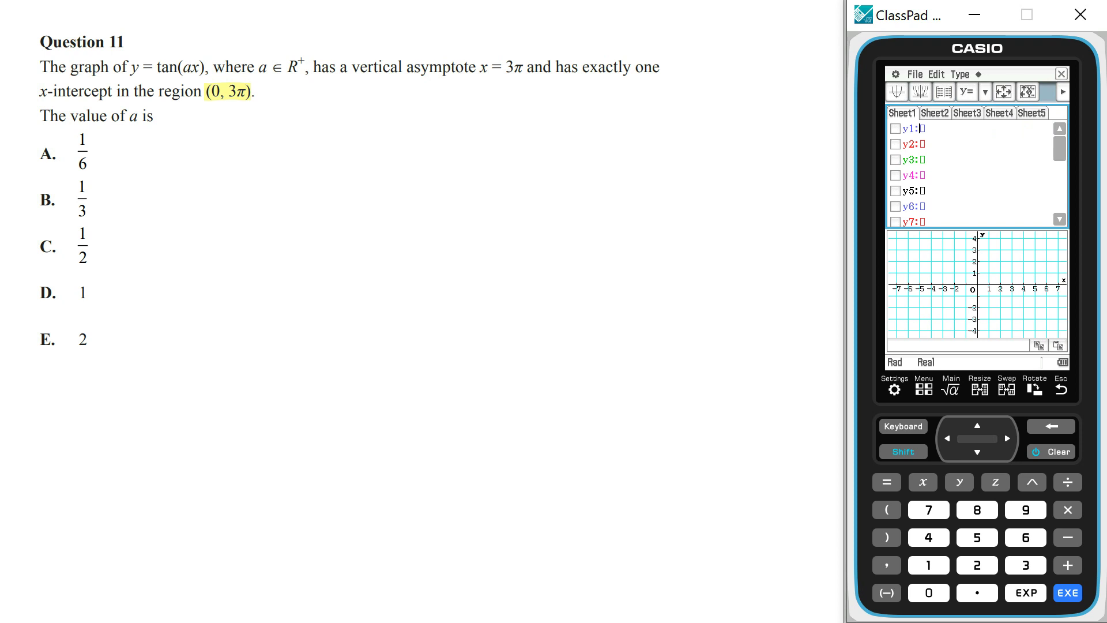
Enter tan(ax) as function y1, using the variable a as the coefficient of x.
left_click(903, 426)
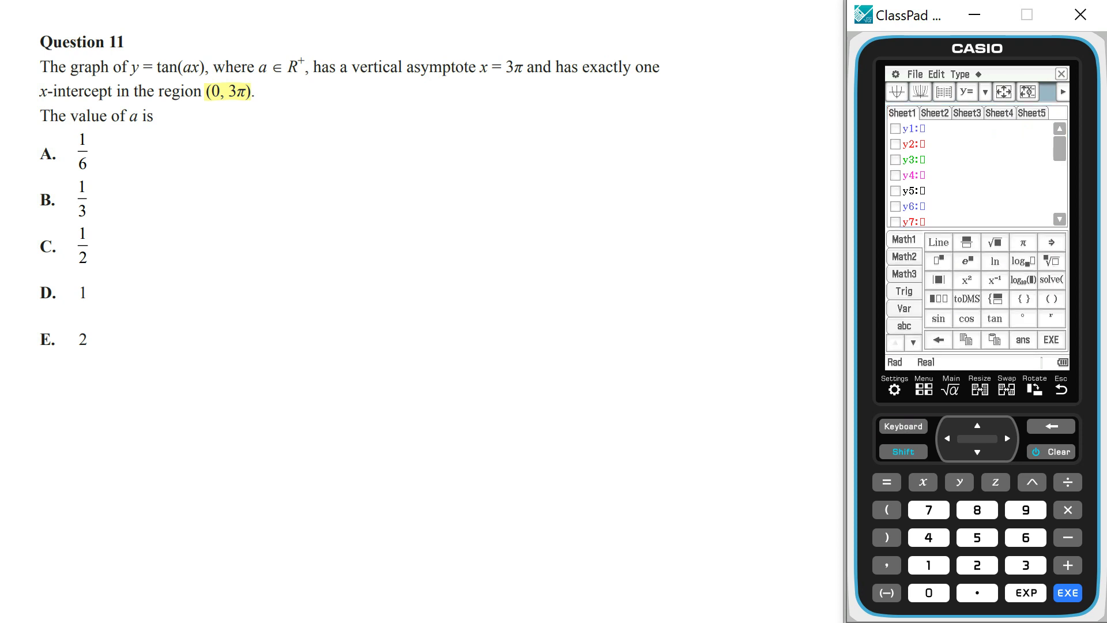
left_click(904, 291)
left_click(995, 264)
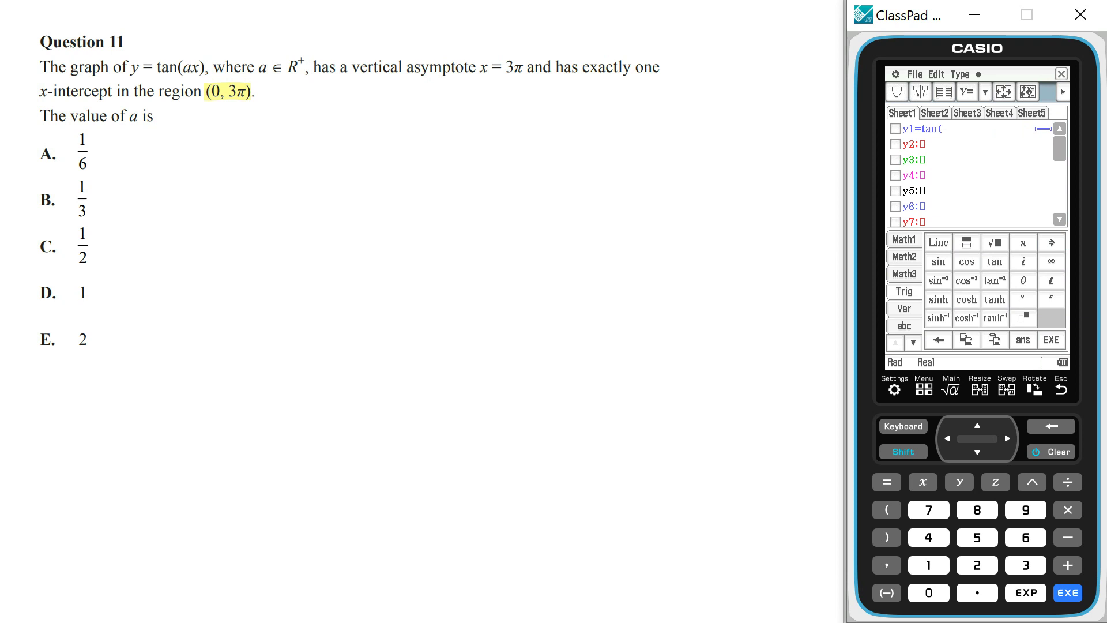
left_click(905, 308)
left_click(935, 243)
left_click(922, 482)
left_click(886, 538)
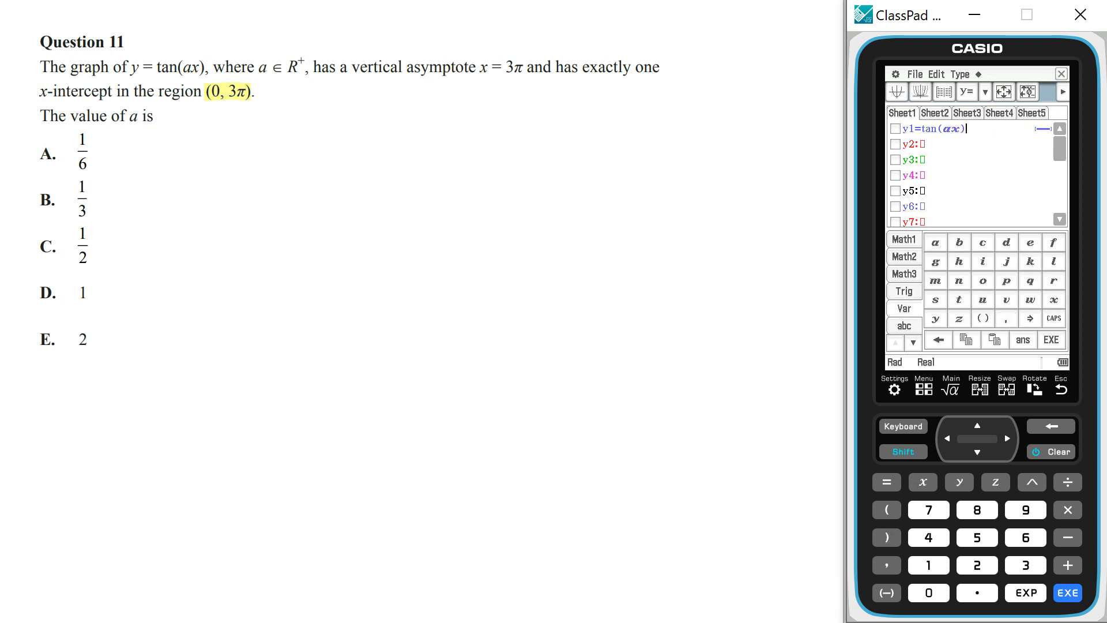
Append the condition a=1/6 to y1 and plot the function.
left_click(904, 273)
left_click(1052, 281)
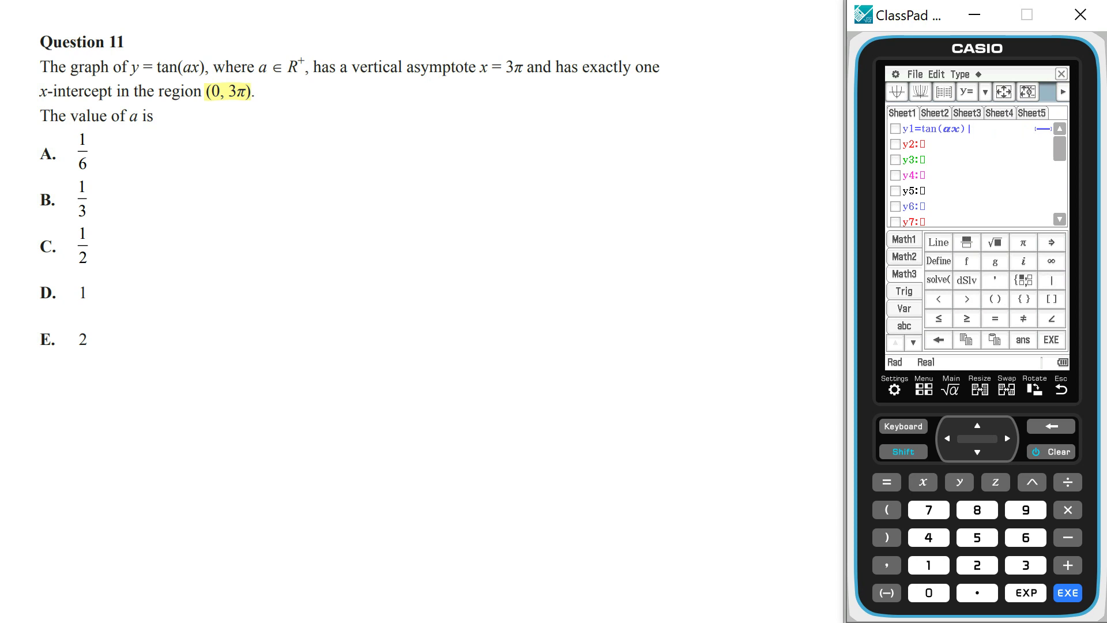
left_click(908, 307)
left_click(936, 243)
left_click(886, 482)
left_click(904, 239)
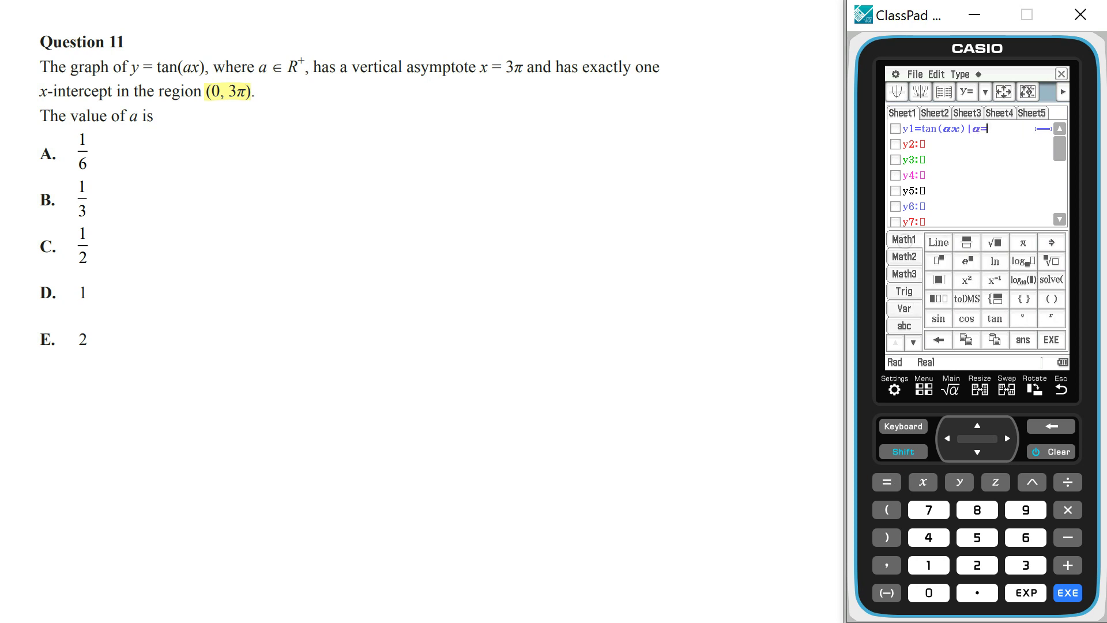
left_click(967, 242)
left_click(929, 565)
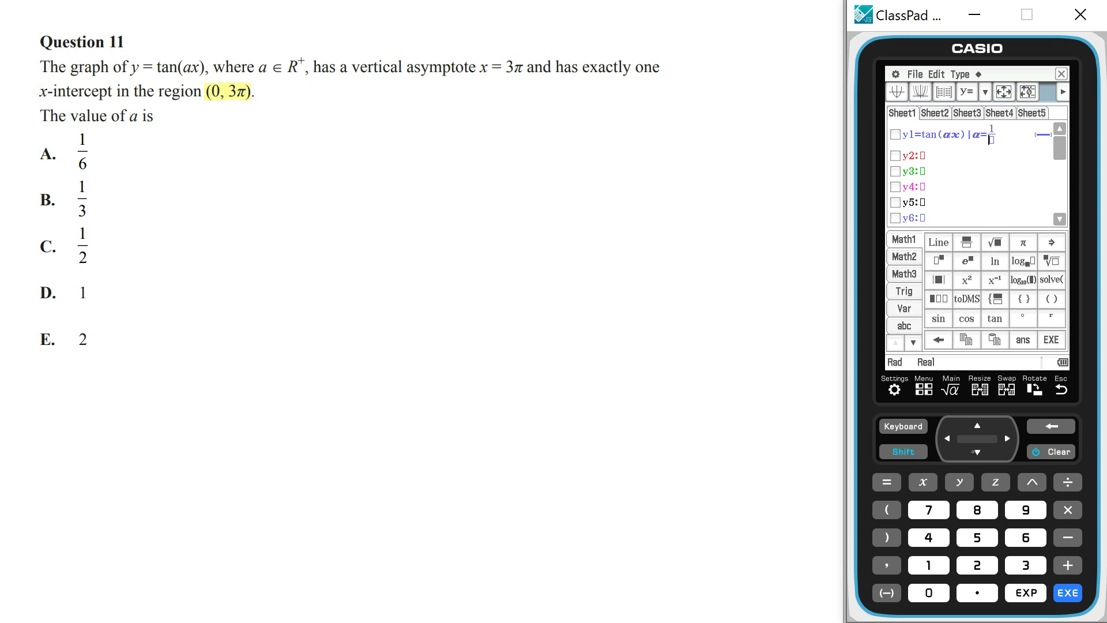
left_click(1016, 536)
left_click(896, 134)
left_click(896, 92)
key("alt+Tab")
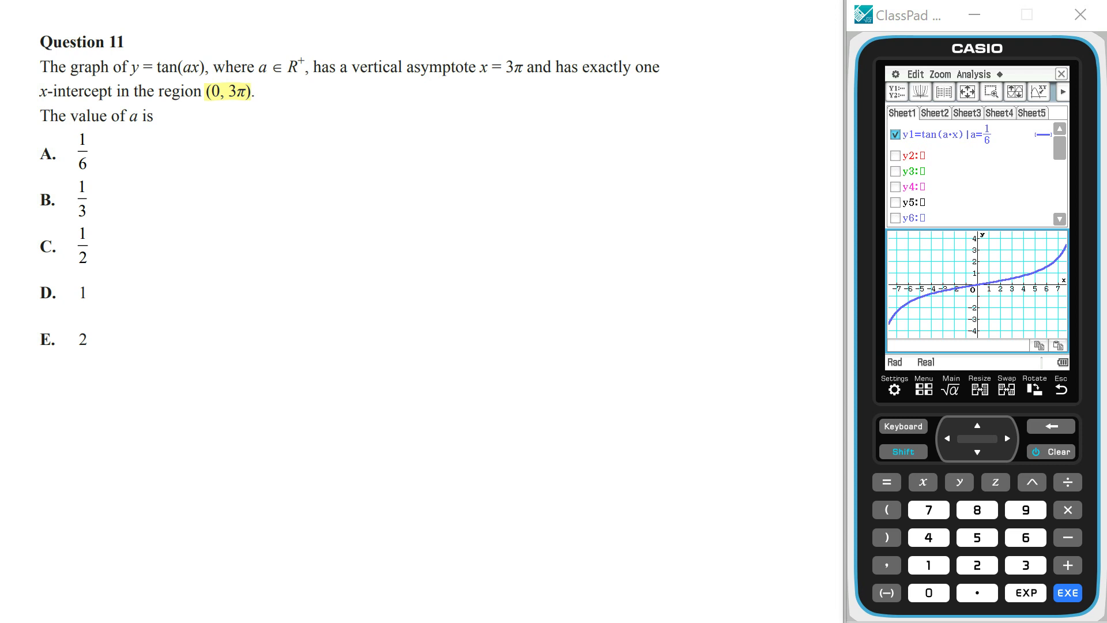
Add the vertical line x=3π as the second graph entry and plot it together with y1.
left_click(923, 157)
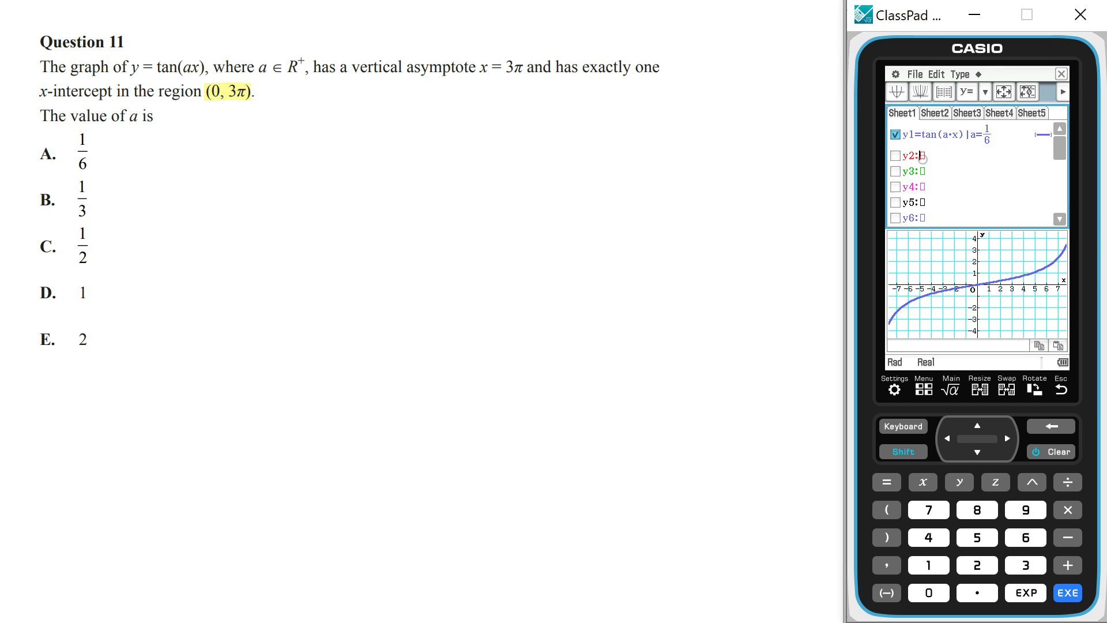
left_click(985, 91)
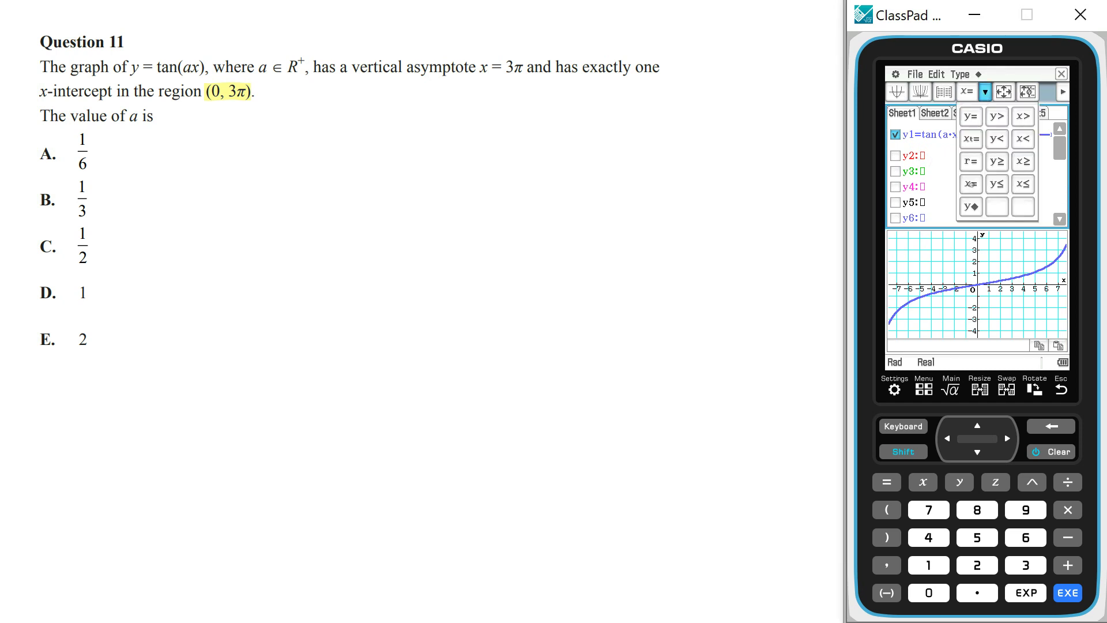
left_click(972, 184)
left_click(1026, 565)
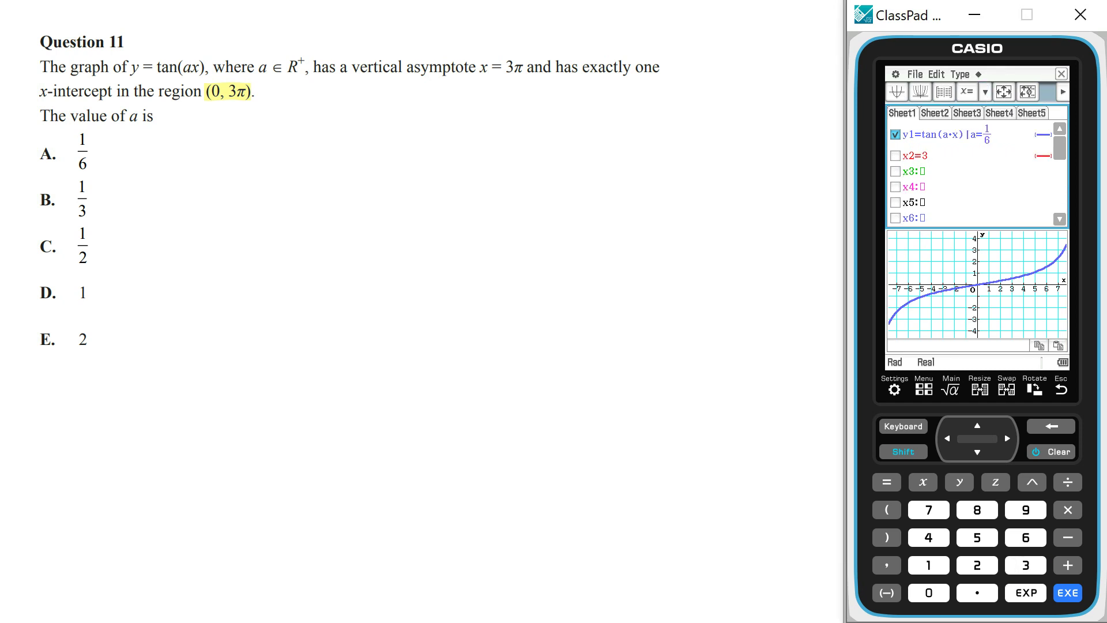
left_click(903, 426)
left_click(1025, 243)
left_click(895, 155)
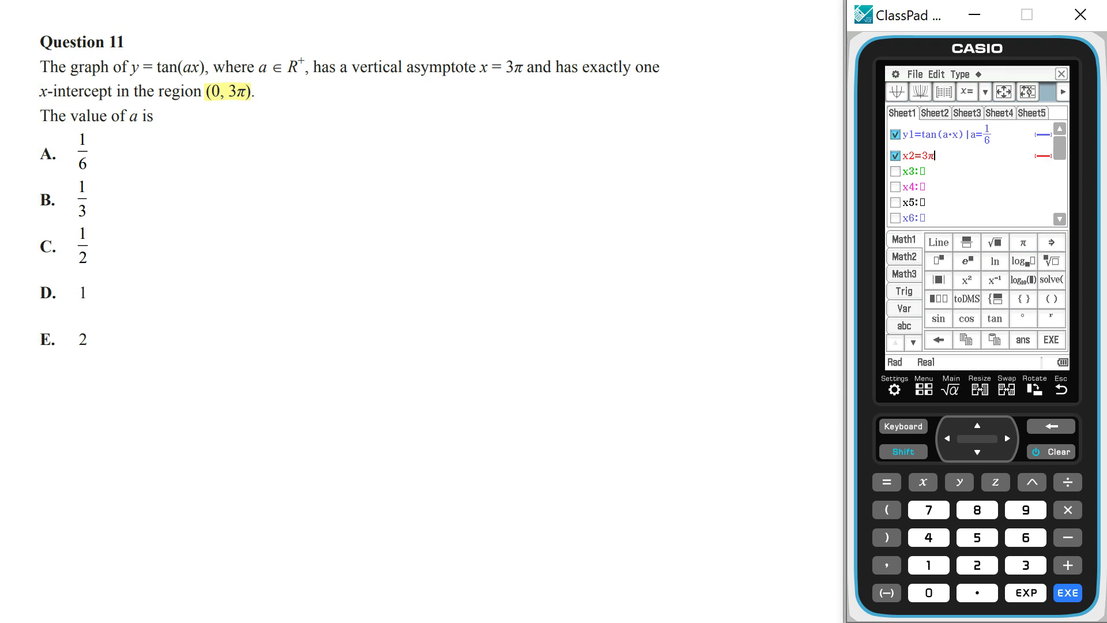
left_click(897, 92)
left_click_drag(953, 308, 926, 320)
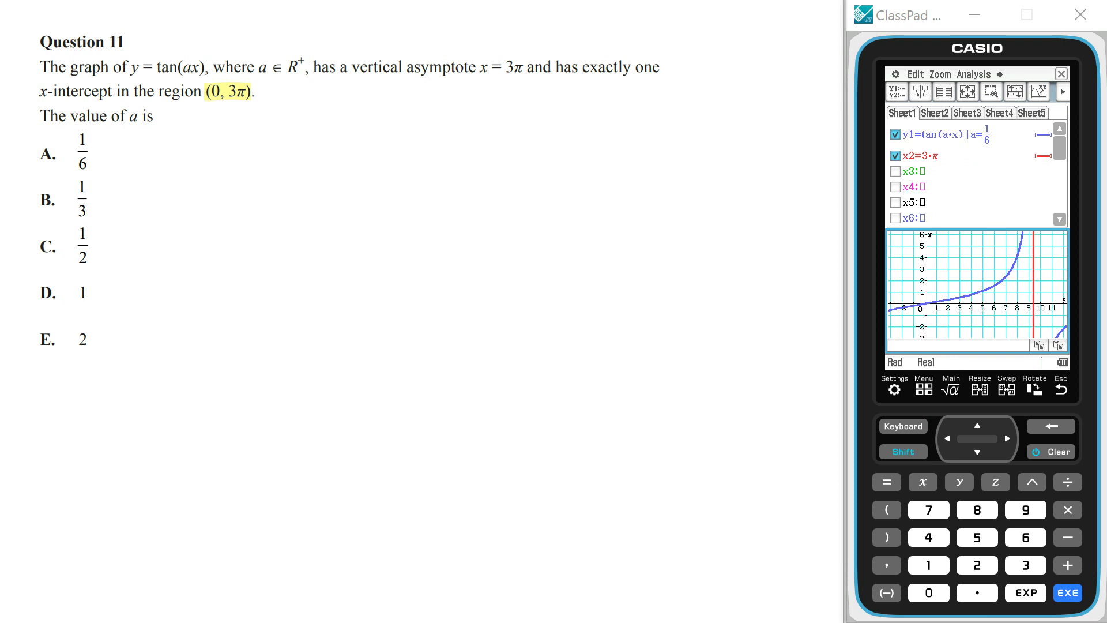
Change the condition on y1 to a=1/3 and redraw the graph.
left_click(980, 136)
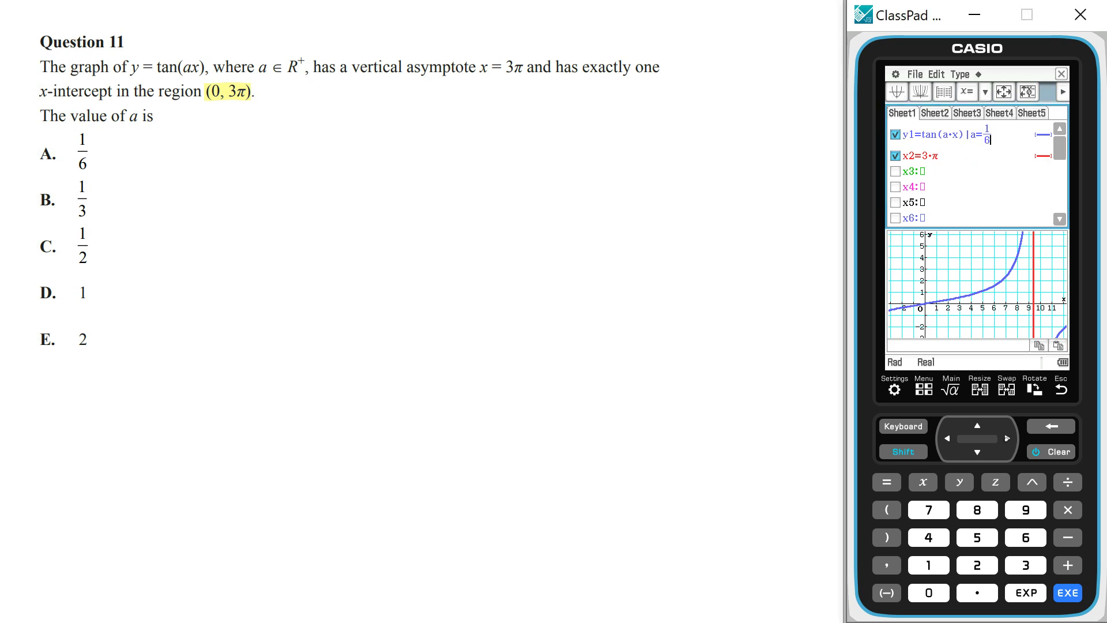
key("BackSpace")
type("3")
key("Return")
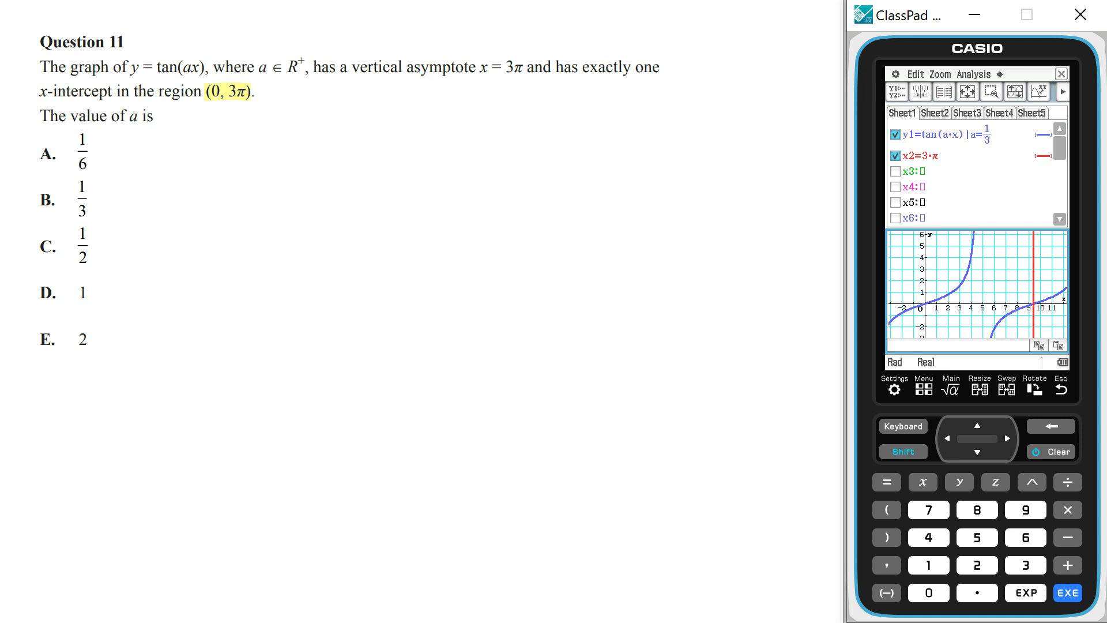
key("alt+Tab")
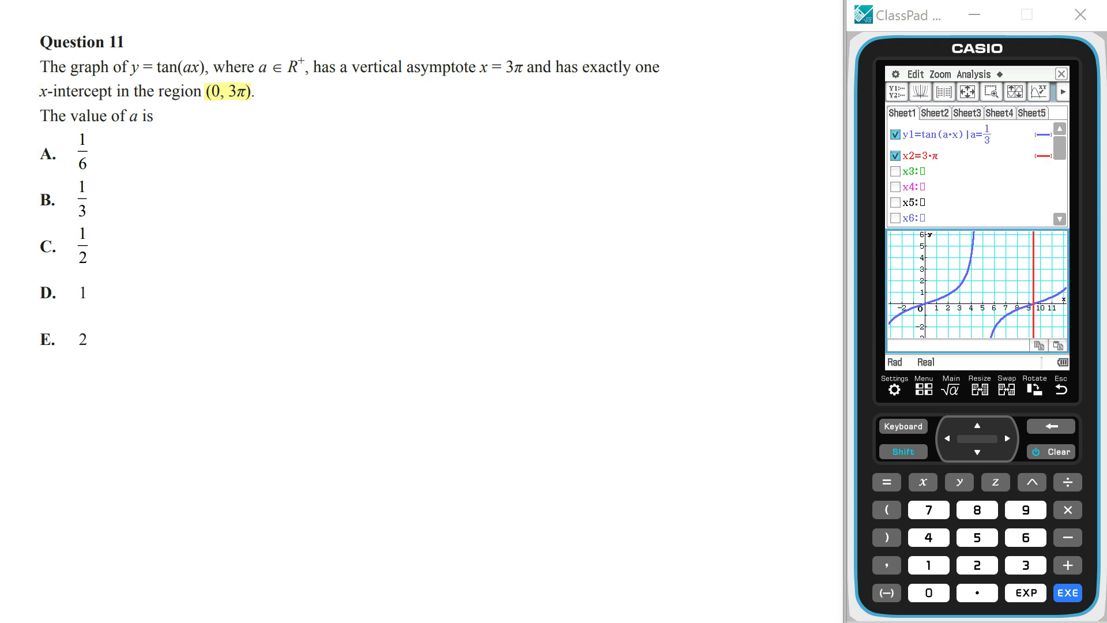
Change the condition on y1 to a=1/2 and redraw the graph.
left_click(987, 139)
key("BackSpace")
type("2")
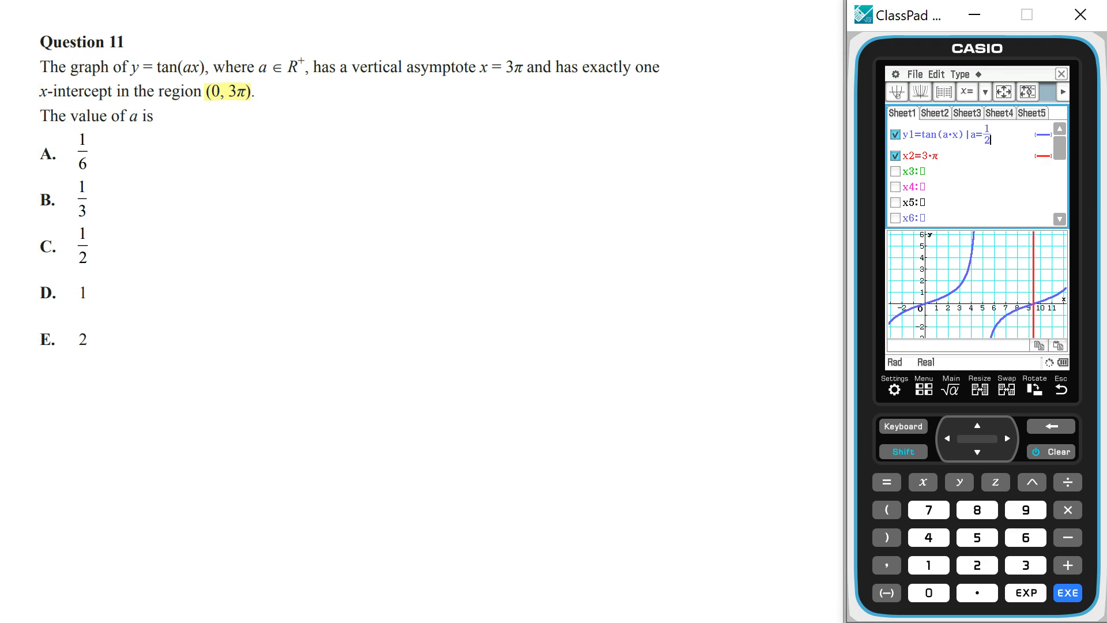
key("Return")
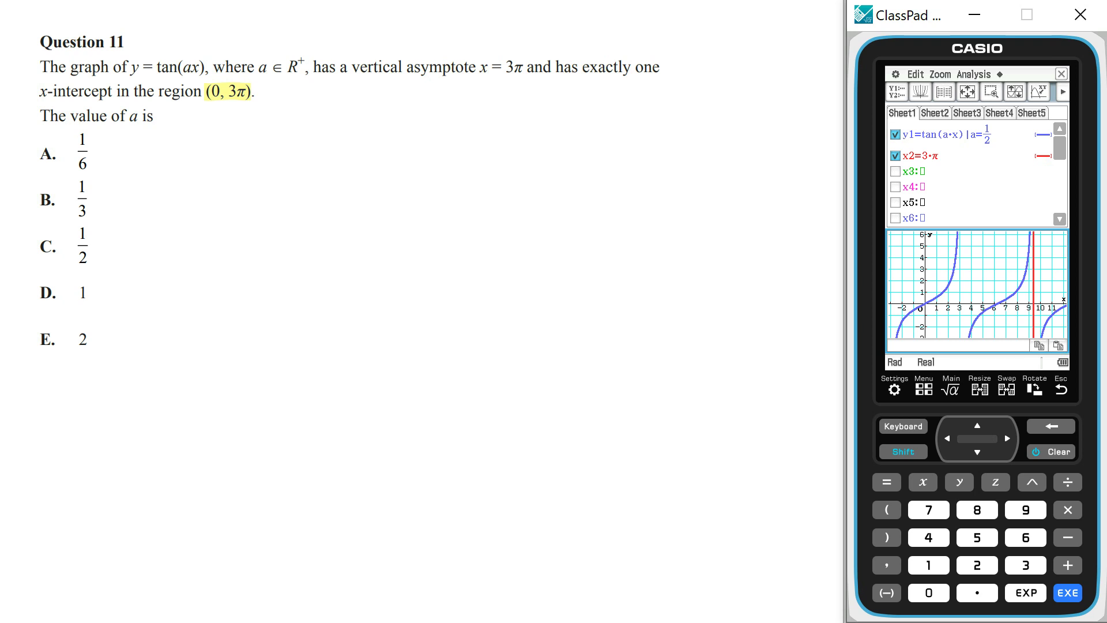
Replace the fraction in y1's condition so that a=1 and redraw the graph.
left_click(996, 135)
left_click_drag(994, 134, 981, 134)
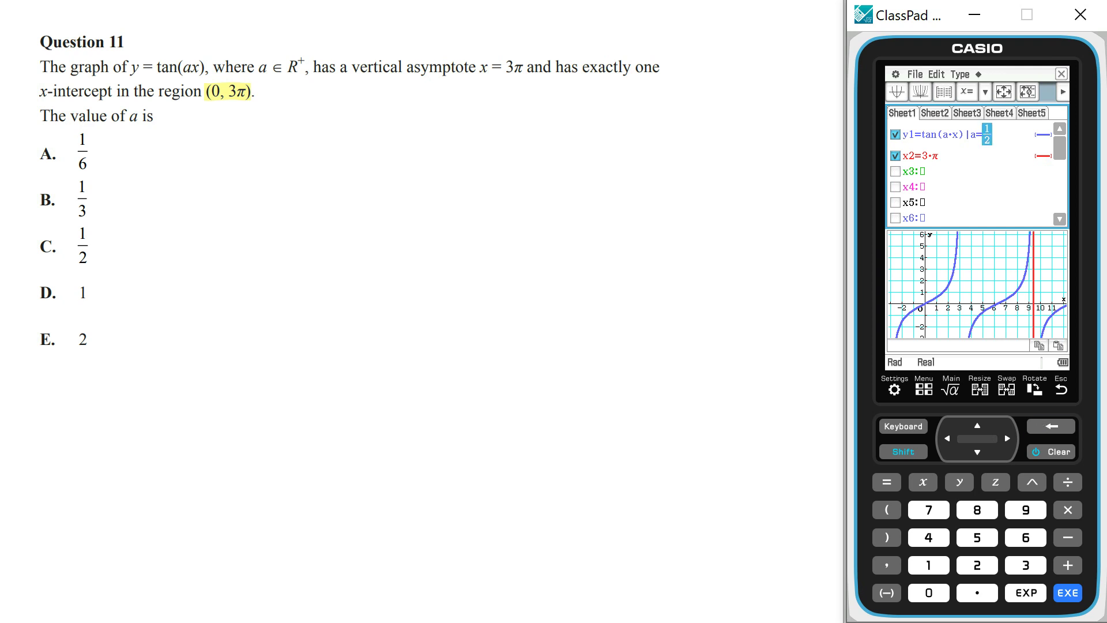
key("BackSpace")
type("1")
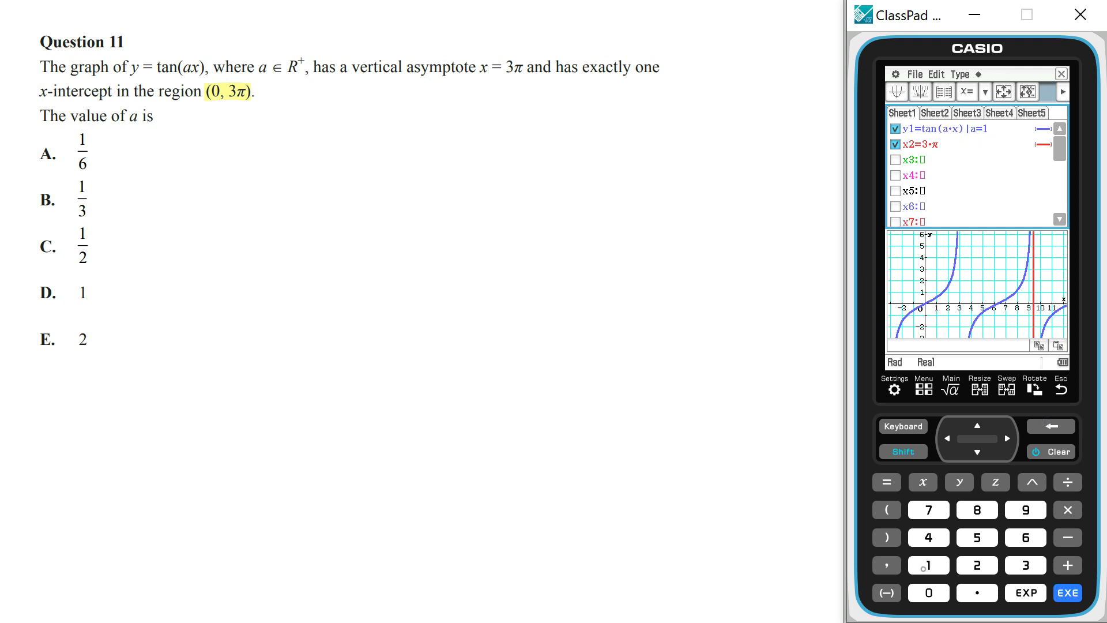
key("Return")
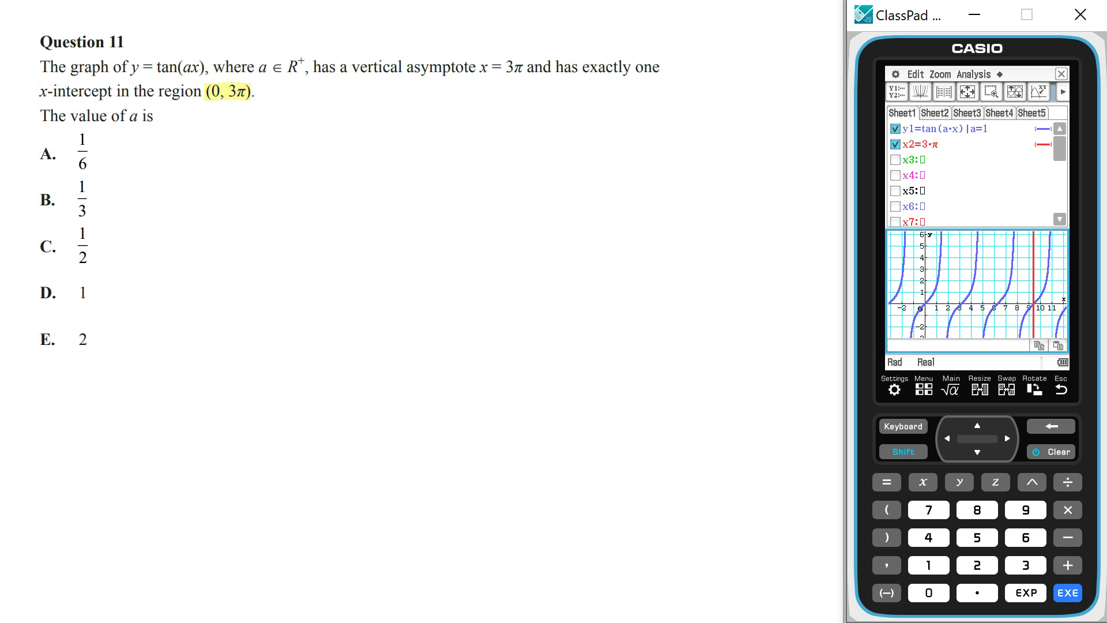
Redraw y1 with the condition a=2, and circle answer option C on the question page.
left_click(990, 129)
left_click(1051, 426)
left_click(977, 565)
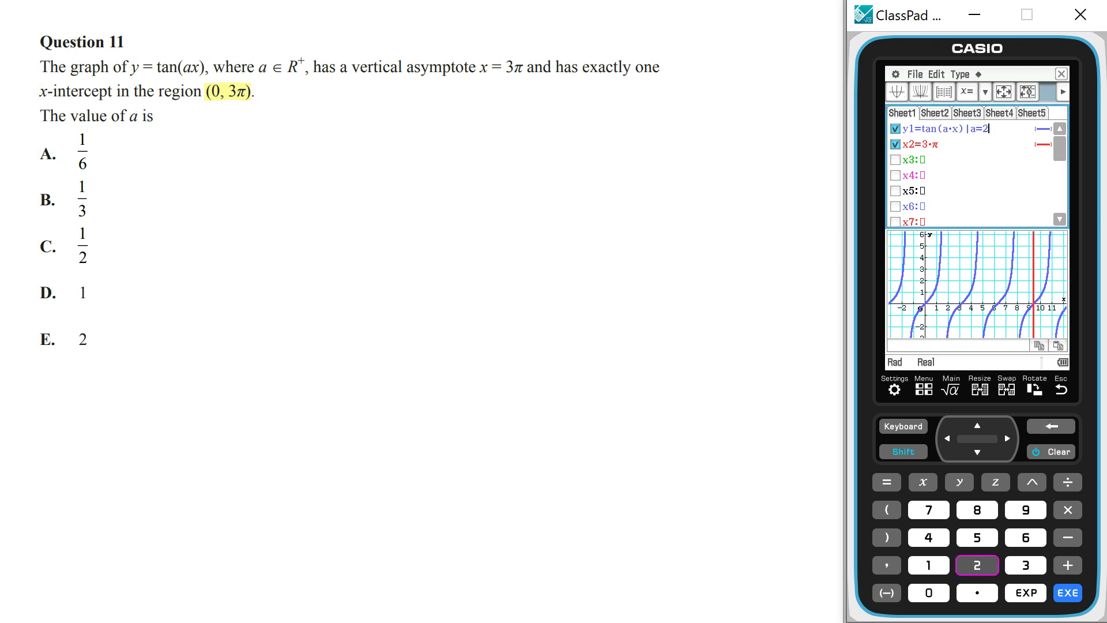
key("Return")
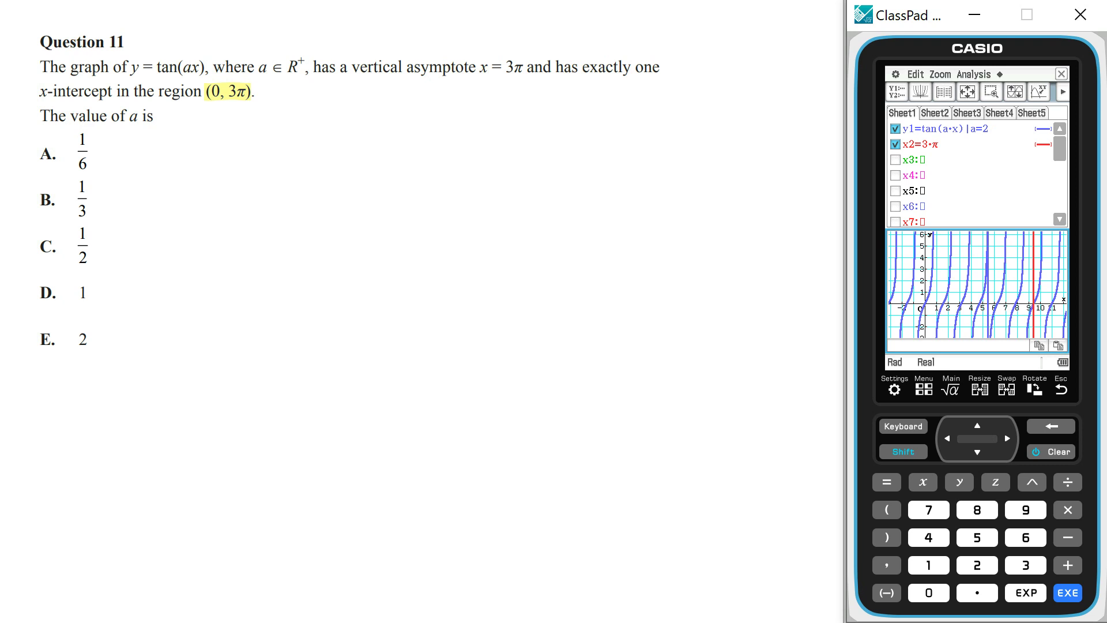
left_click_drag(49, 229, 55, 232)
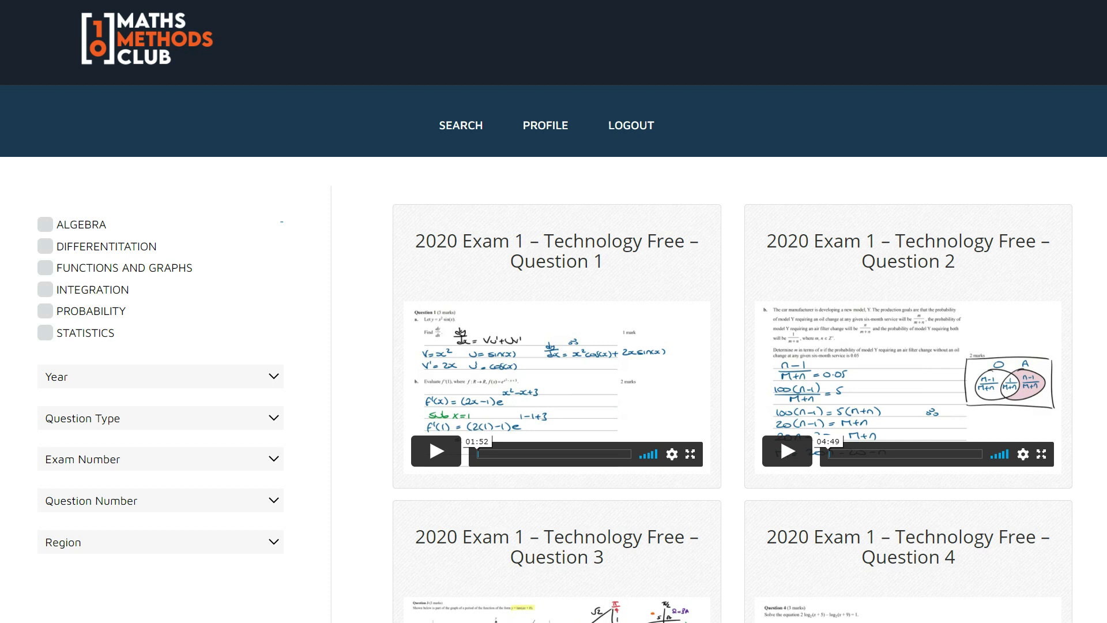
On the Maths Methods Club website, filter the videos by Functions and Graphs, Trigonometric / Circular and the question type Multiple Choice.
left_click(45, 268)
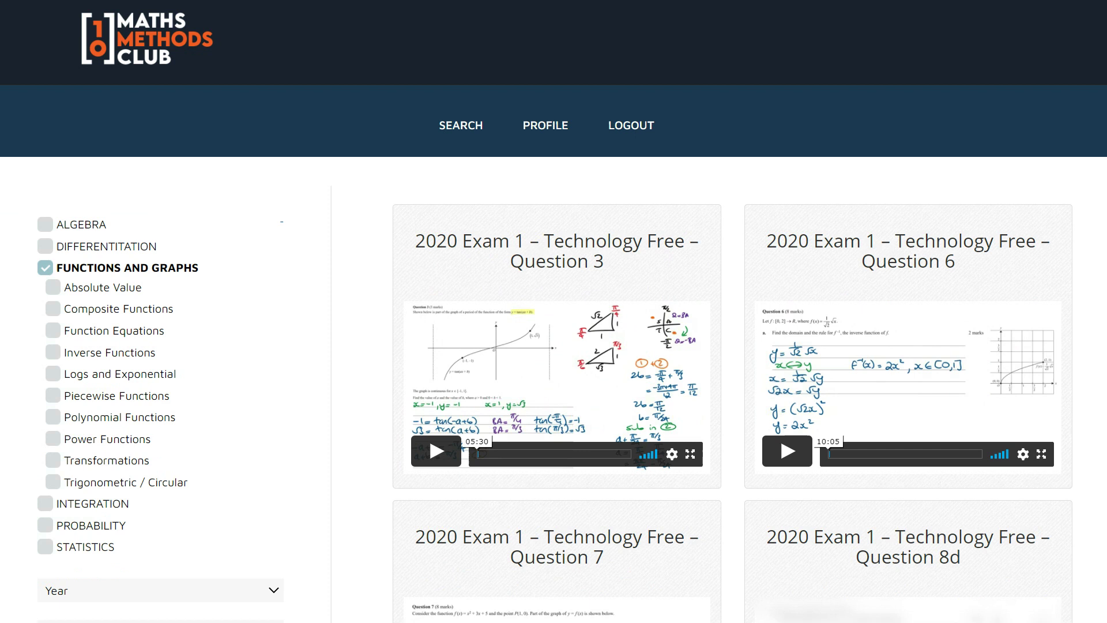
left_click(53, 482)
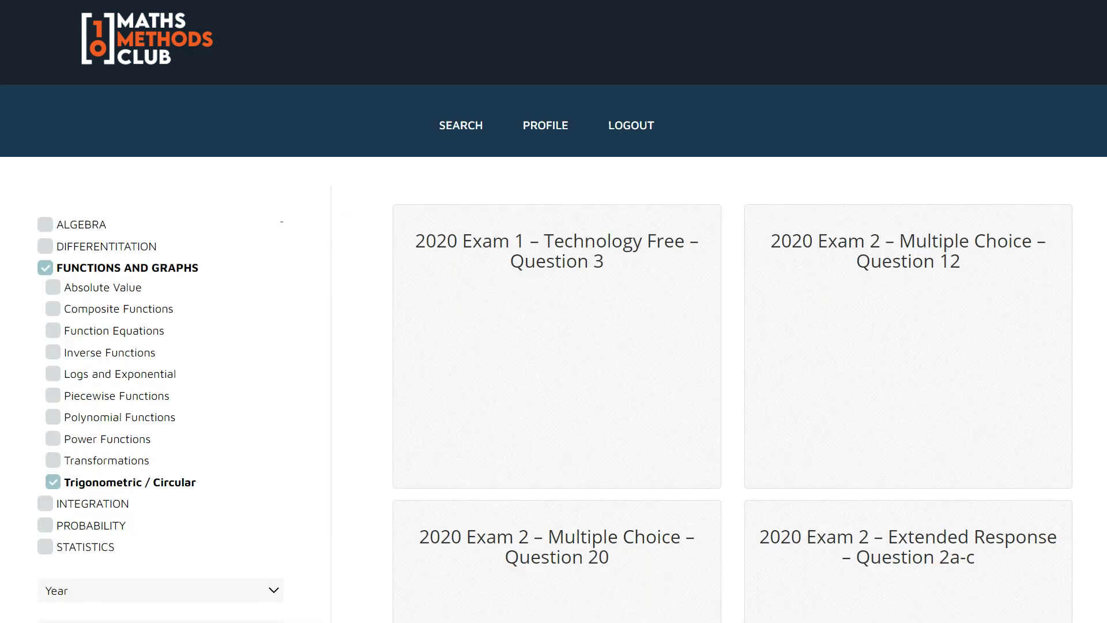
scroll(553, 311, "down", 2)
left_click(161, 401)
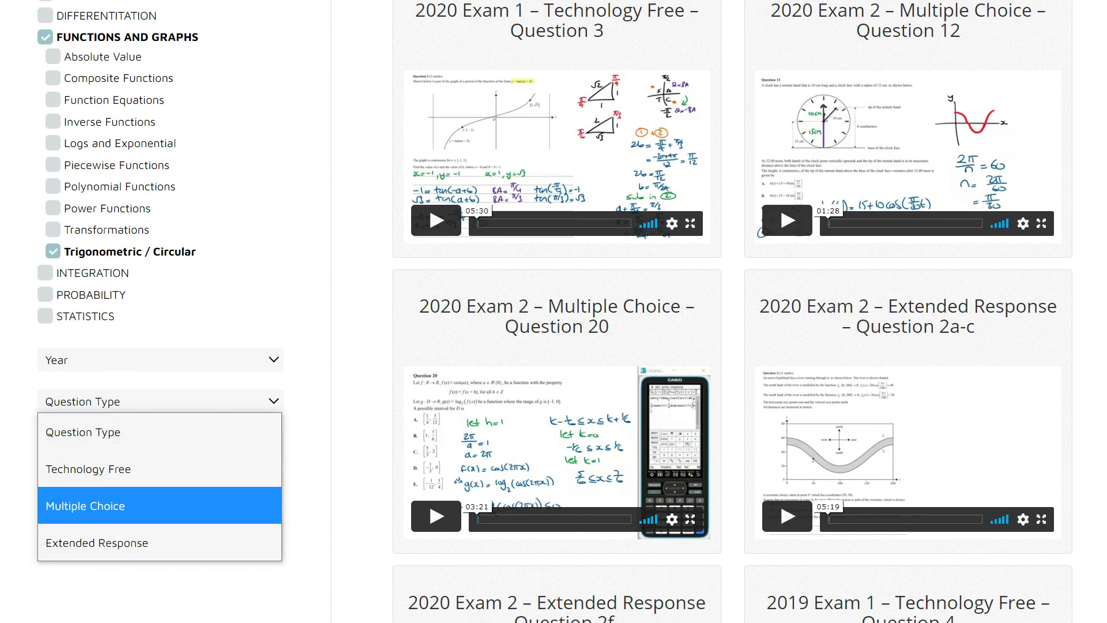
left_click(160, 505)
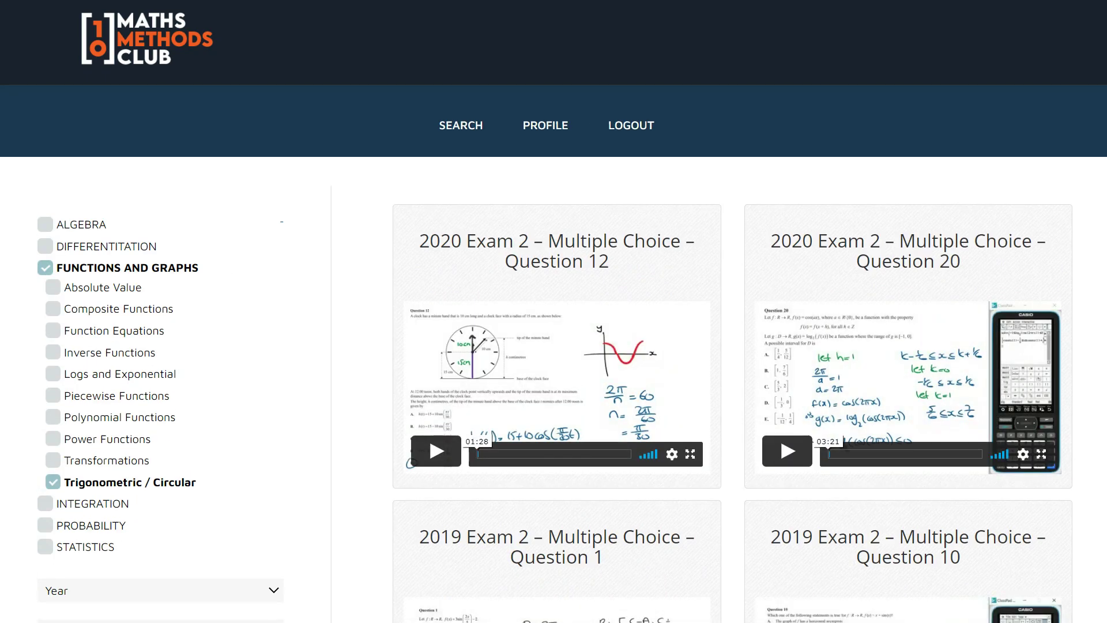
Go to page 3 of the filtered question videos.
scroll(553, 312, "down", 8)
scroll(553, 312, "down", 12)
left_click(477, 571)
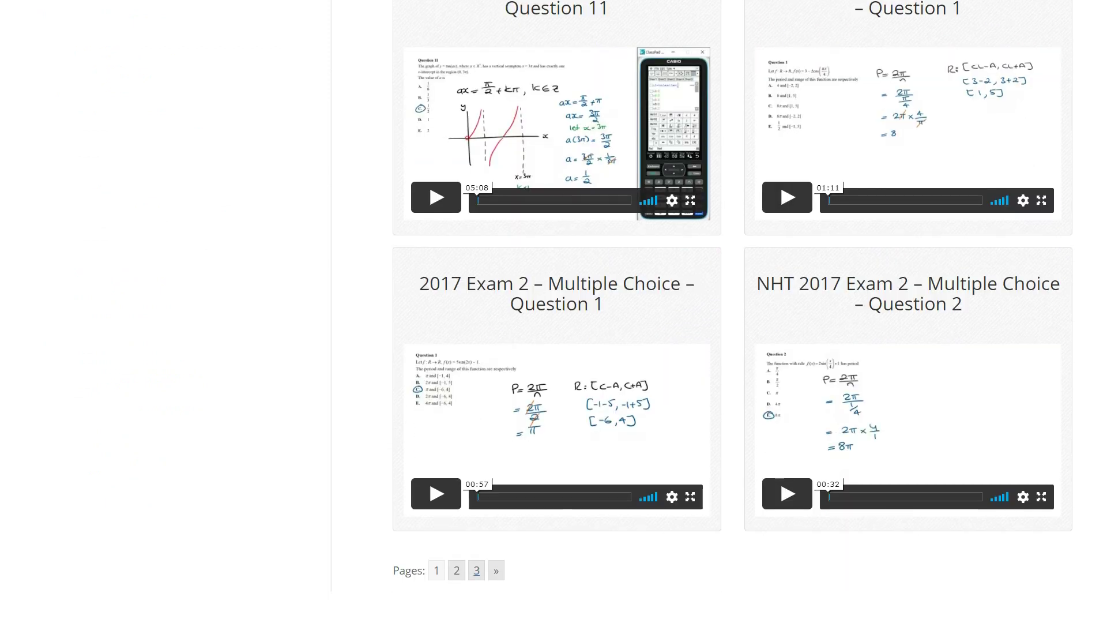